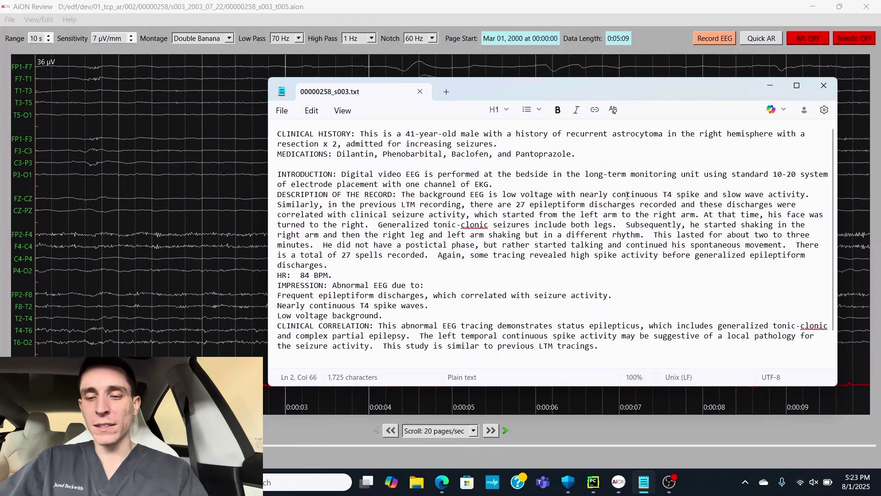
# Read the report's clinical history and record description, highlighting the recurrent astrocytoma, T4 spike, generalized tonic-clonic seizure and 27 spells passages.
pyautogui.moveTo(624, 195); pyautogui.dragTo(810, 194)
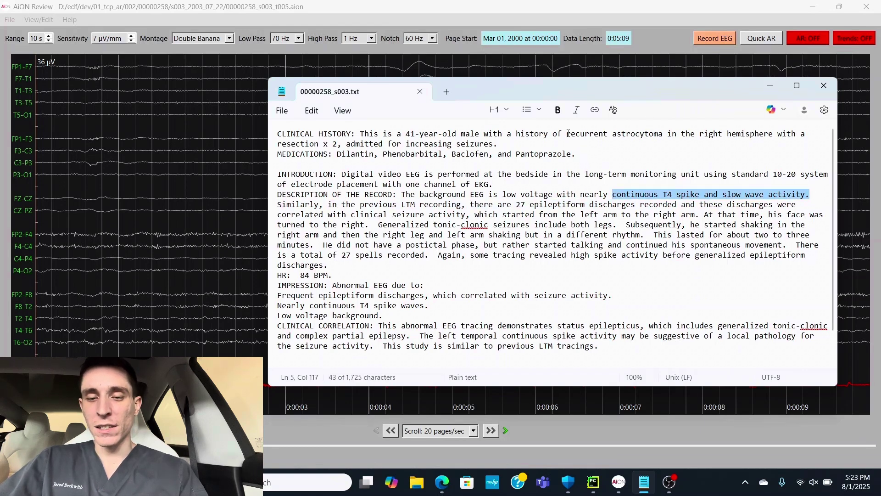
pyautogui.moveTo(569, 133); pyautogui.dragTo(775, 135)
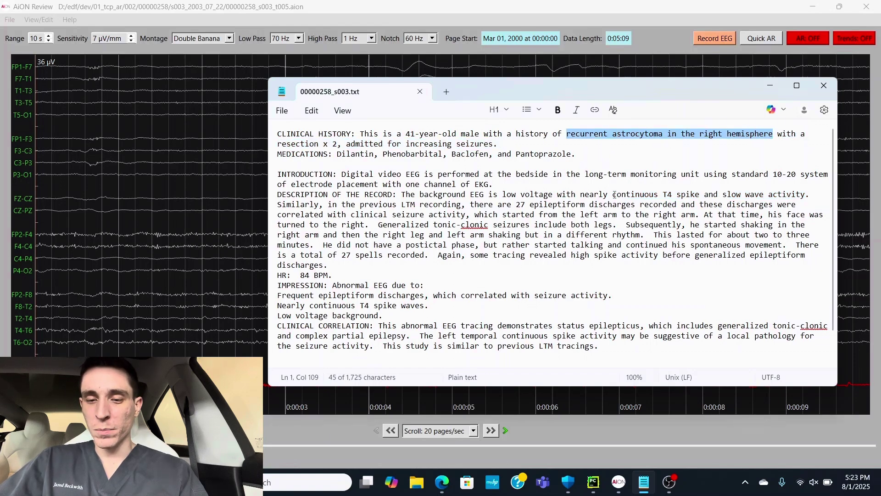
pyautogui.moveTo(613, 194); pyautogui.dragTo(808, 201)
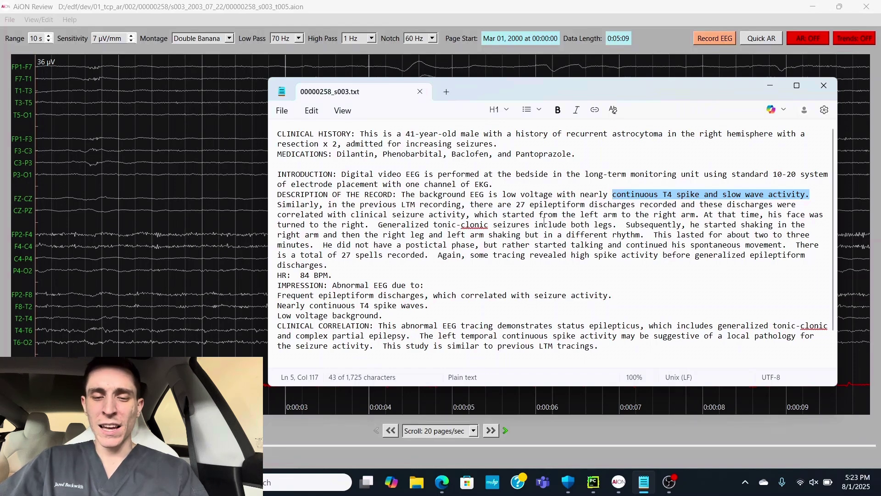
pyautogui.click(596, 214)
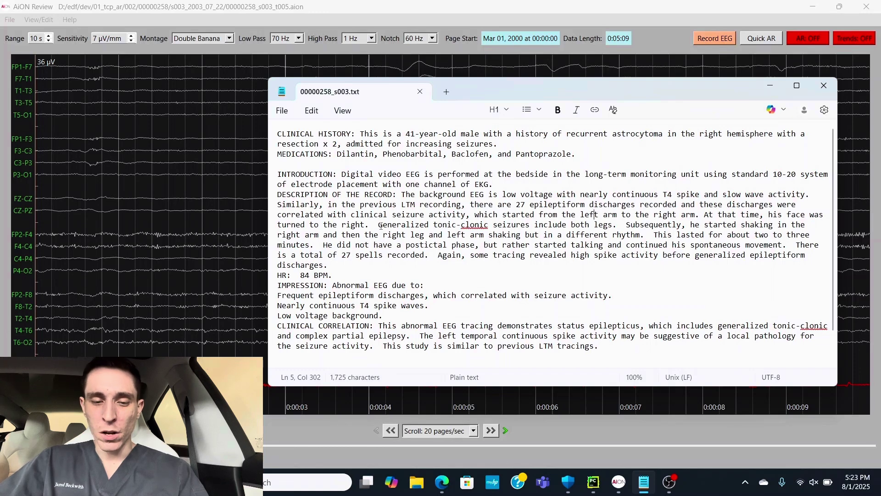
pyautogui.moveTo(379, 225); pyautogui.dragTo(608, 225)
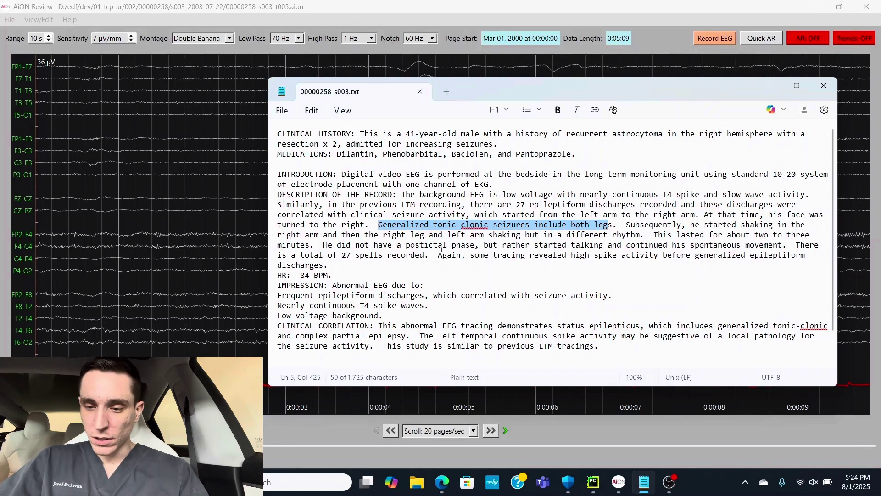
pyautogui.click(342, 256)
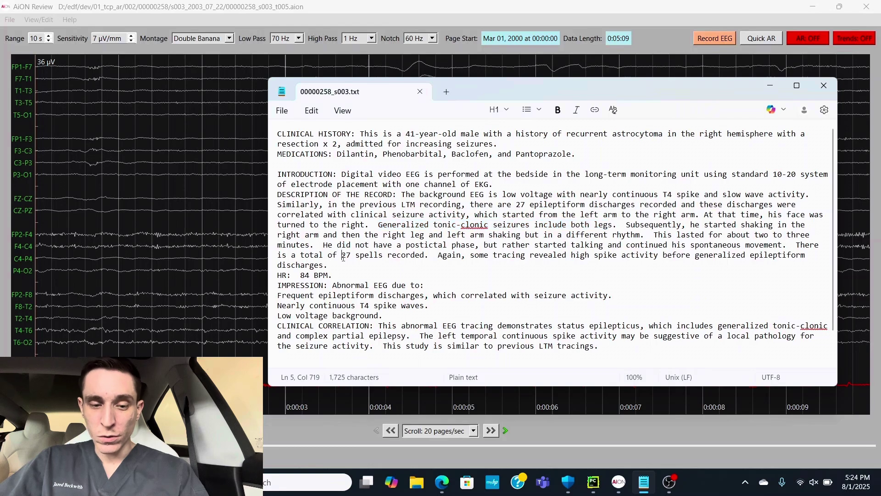
pyautogui.moveTo(342, 256); pyautogui.dragTo(431, 262)
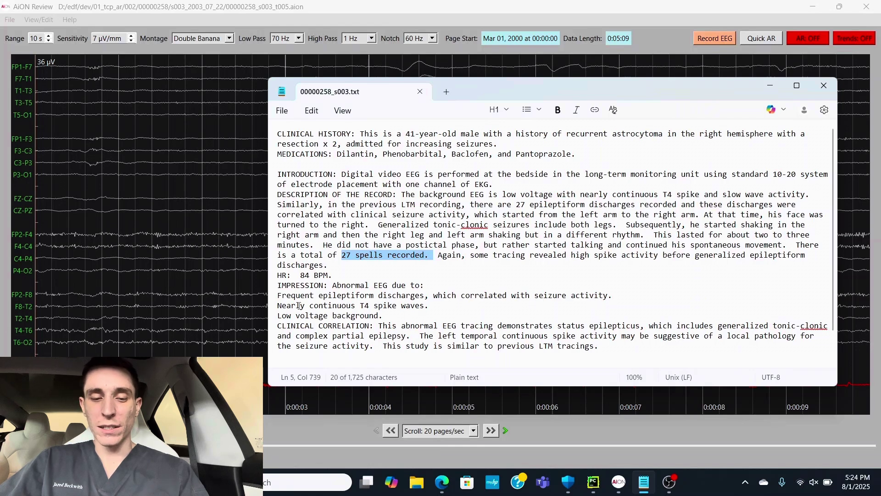
# Read the report's impression and clinical correlation, comparing the left temporal spike wording with the right-hemisphere history and T4 spike passages.
pyautogui.moveTo(279, 305); pyautogui.dragTo(446, 313)
pyautogui.click(520, 315)
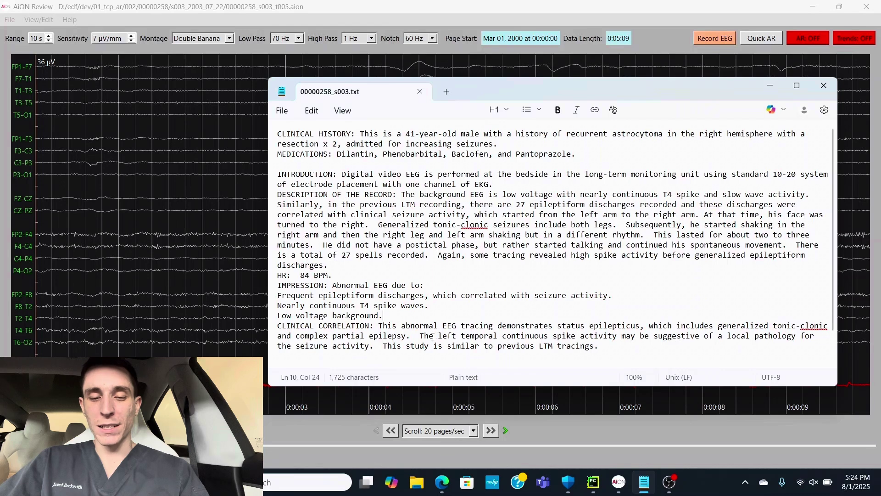
pyautogui.moveTo(438, 336); pyautogui.dragTo(623, 335)
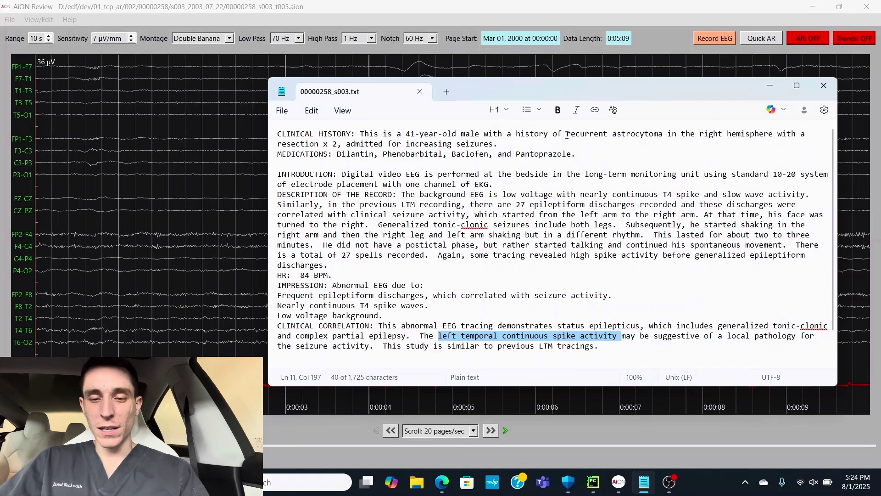
pyautogui.moveTo(567, 134); pyautogui.dragTo(766, 132)
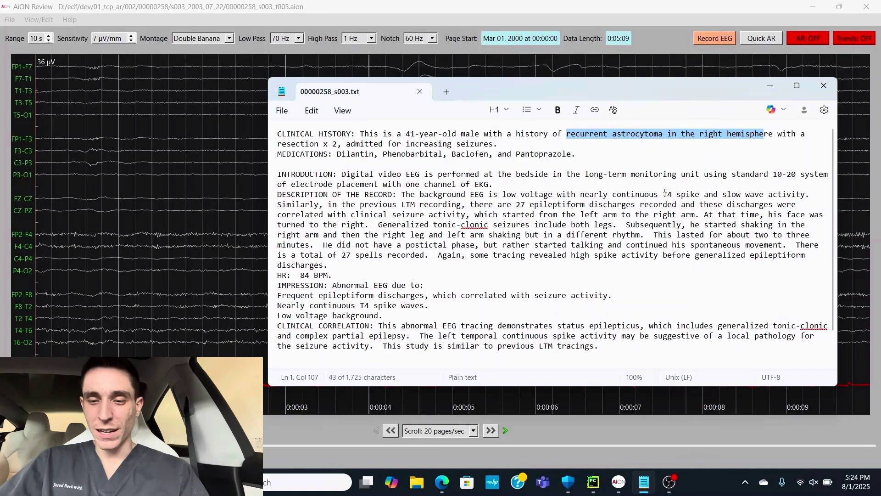
pyautogui.moveTo(664, 193); pyautogui.dragTo(715, 198)
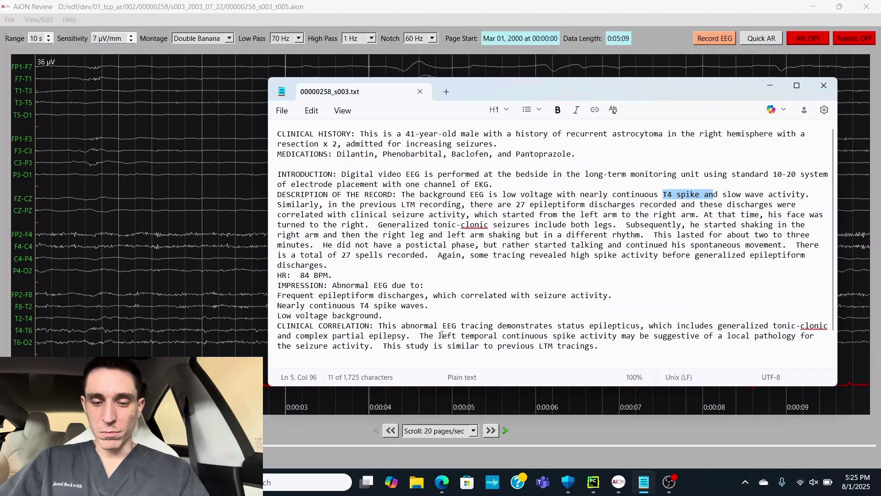
pyautogui.moveTo(437, 335); pyautogui.dragTo(568, 335)
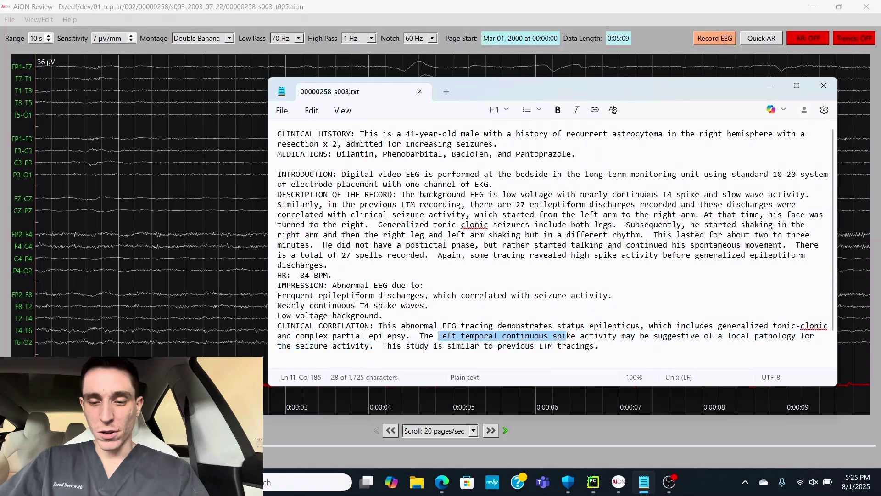
# Minimize the report and review the EEG from the start of the recording to the page starting at 0:03:42.
pyautogui.click(770, 87)
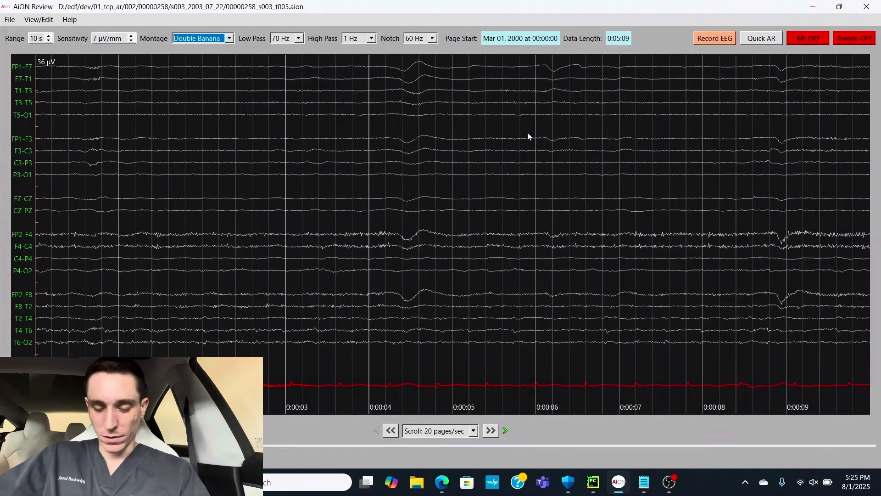
pyautogui.press('Right')
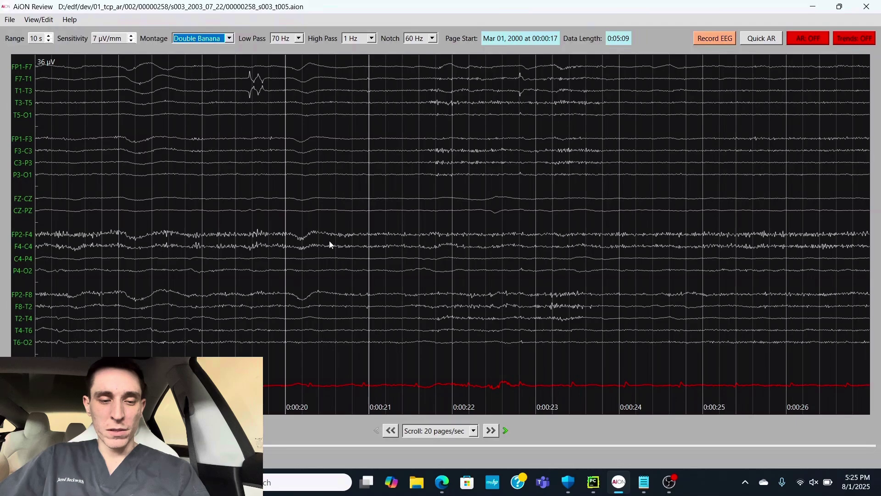
pyautogui.press('Right')
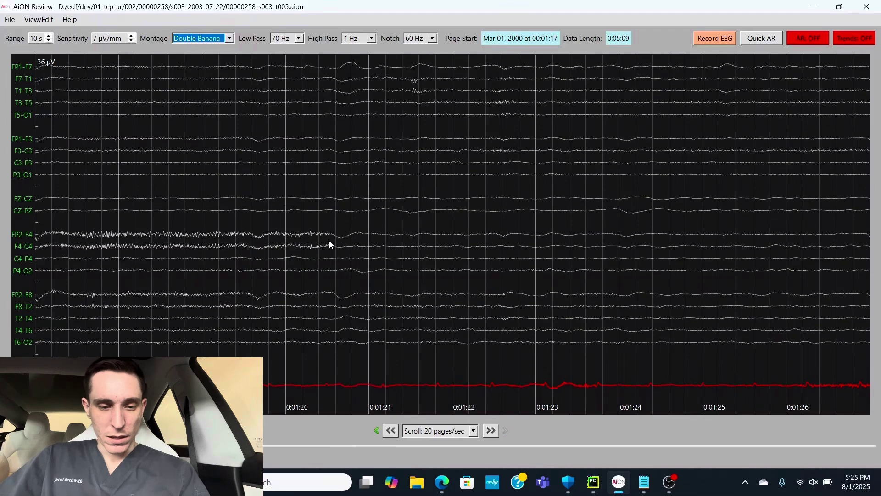
pyautogui.press('Left')
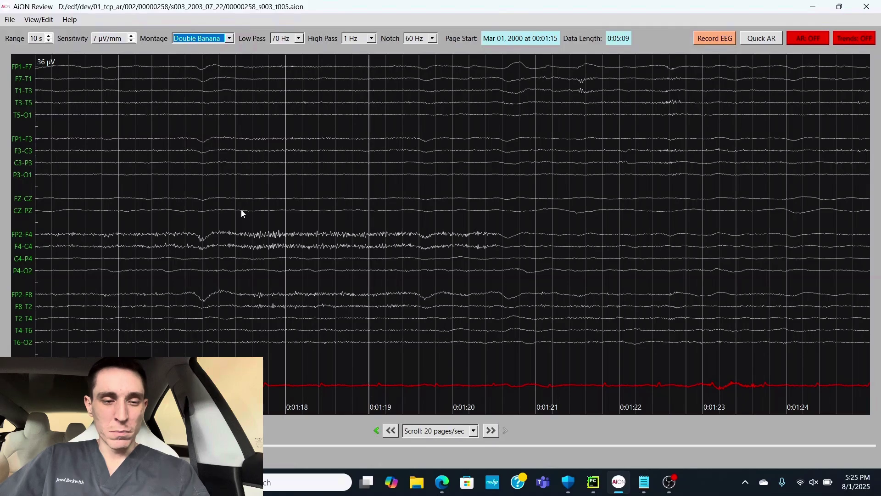
pyautogui.press('Right')
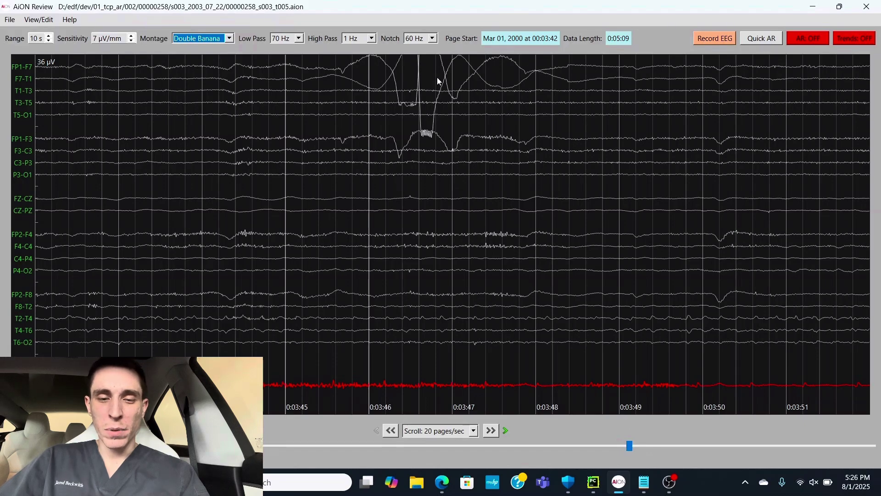
# Examine the large FP1-F7 and F7-T1 deflections around 0:03:46, moving back and forth across them.
pyautogui.scroll(-3, 437, 77)
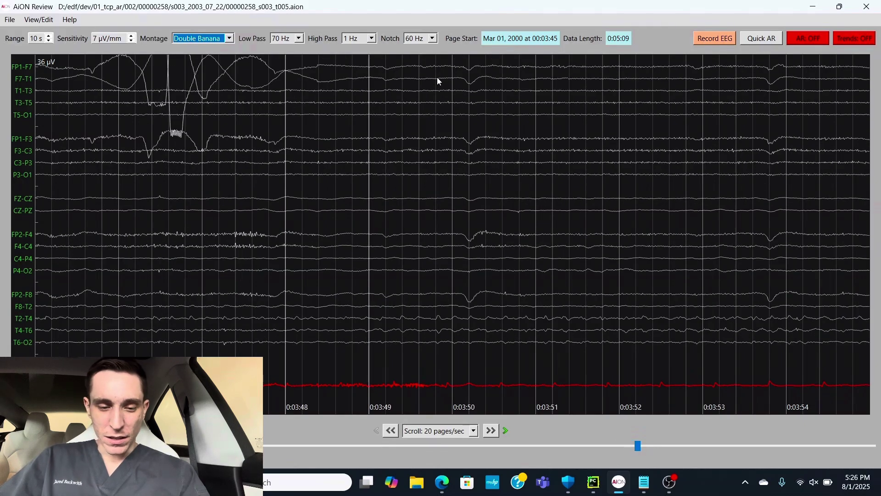
pyautogui.scroll(4, 437, 77)
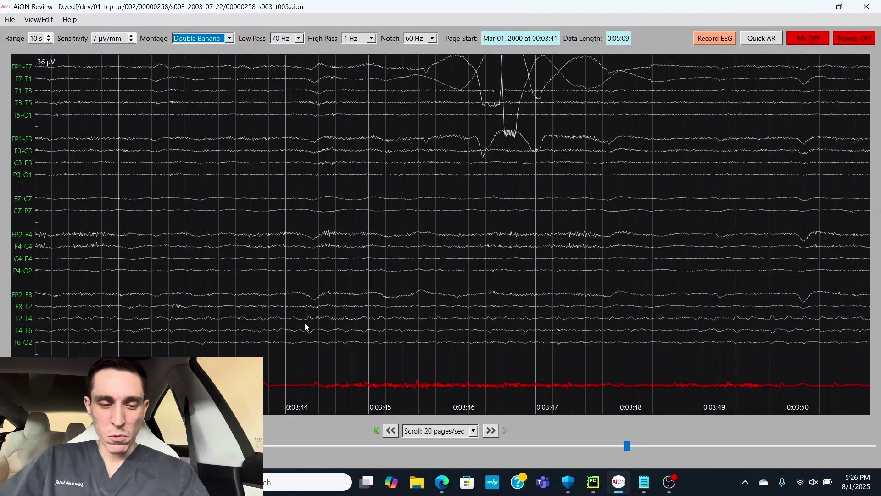
pyautogui.scroll(-4, 359, 321)
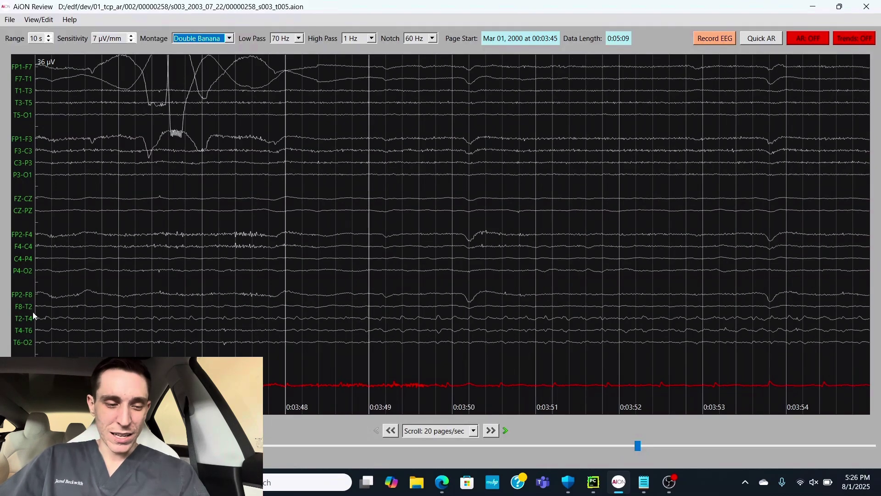
# Examine the T2-T4 and T4-T6 channels while advancing the EEG to the page starting at 0:04:17.
pyautogui.scroll(-3, 269, 327)
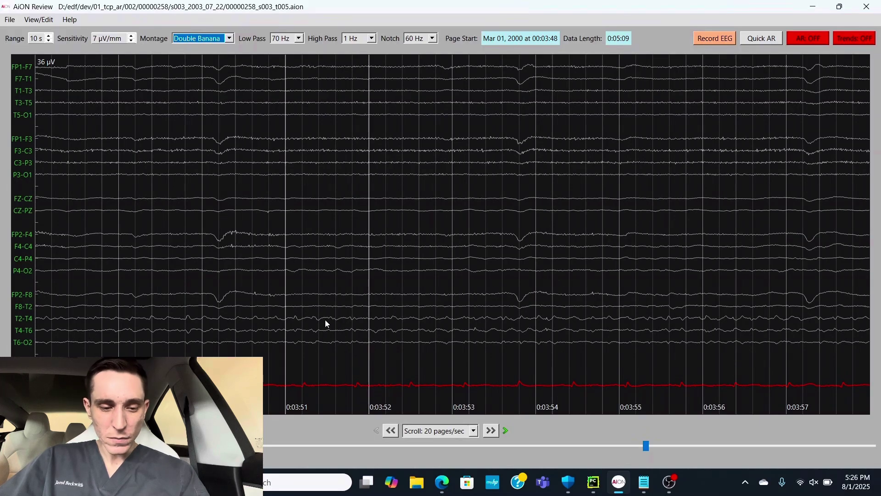
pyautogui.scroll(-3, 441, 332)
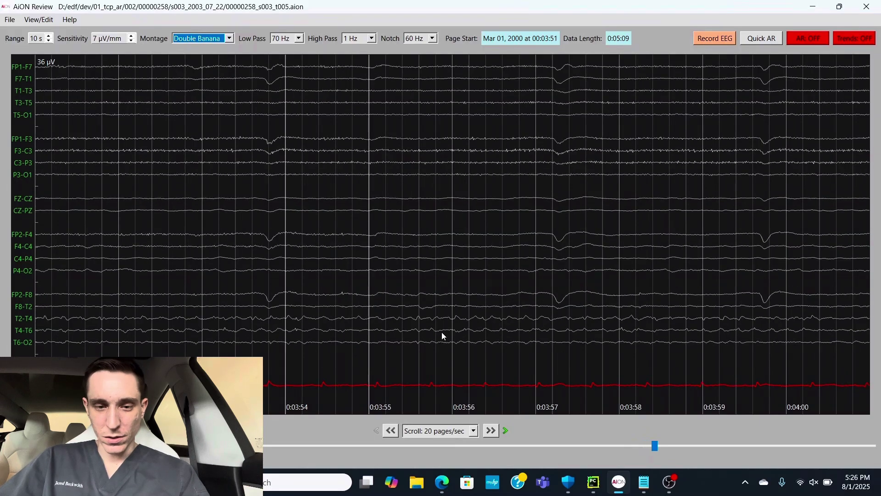
pyautogui.scroll(-2, 270, 330)
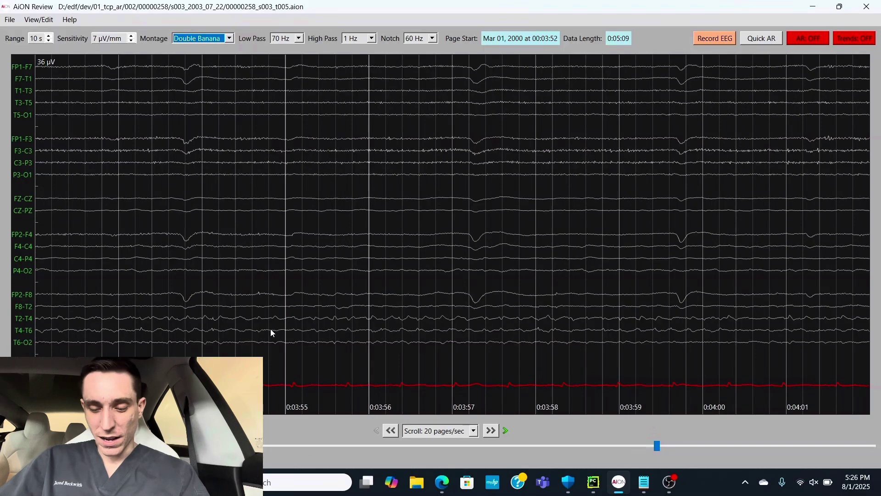
pyautogui.scroll(-1, 271, 330)
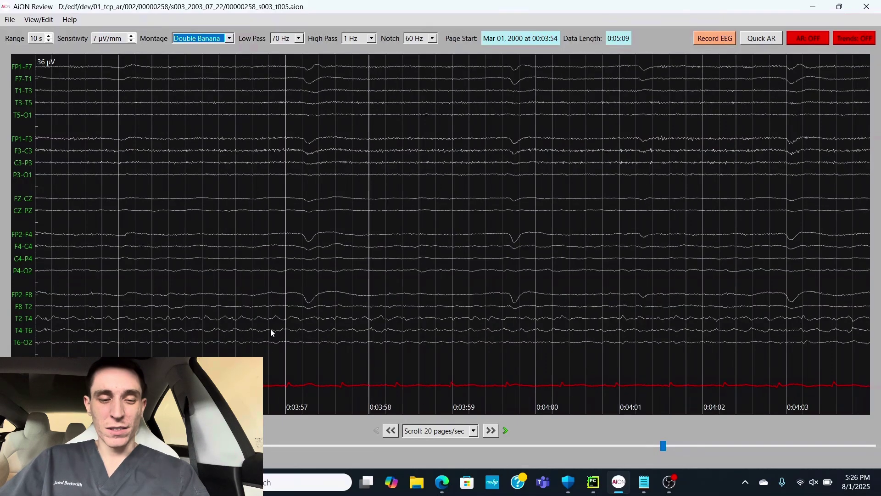
pyautogui.scroll(-2, 272, 332)
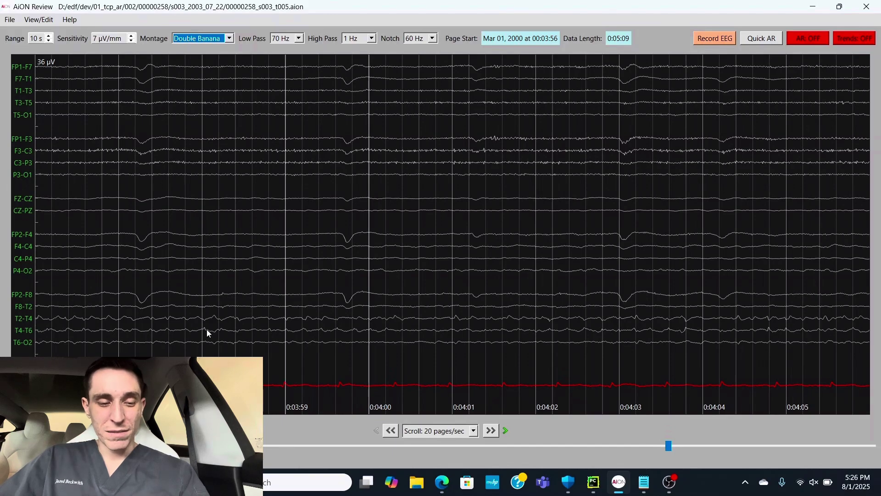
pyautogui.scroll(-1, 289, 317)
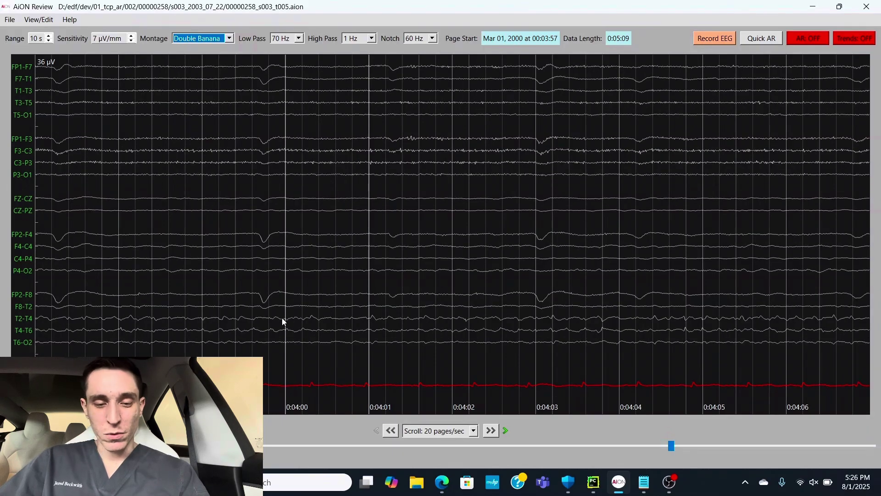
pyautogui.scroll(-4, 229, 318)
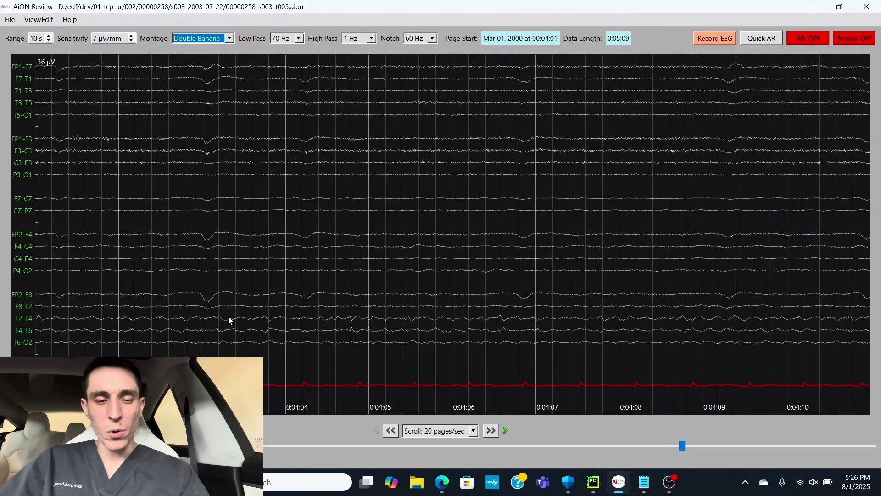
pyautogui.scroll(-2, 347, 336)
pyautogui.scroll(-2, 346, 334)
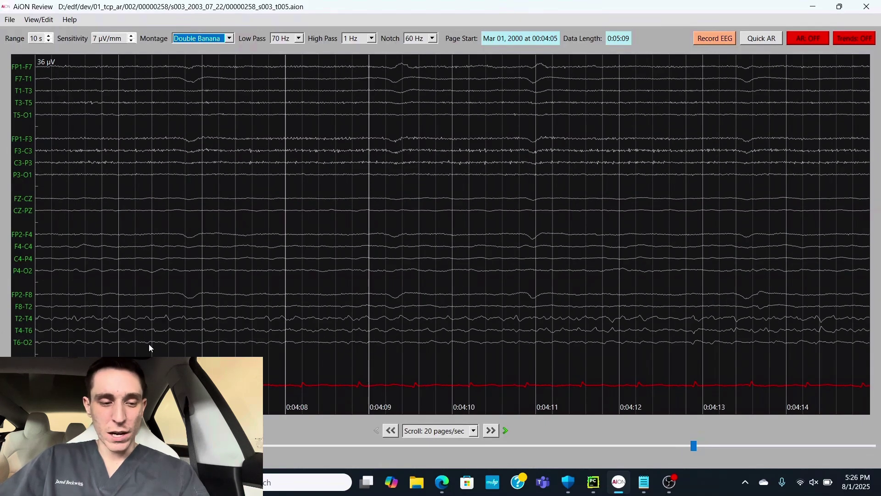
pyautogui.scroll(-1, 149, 344)
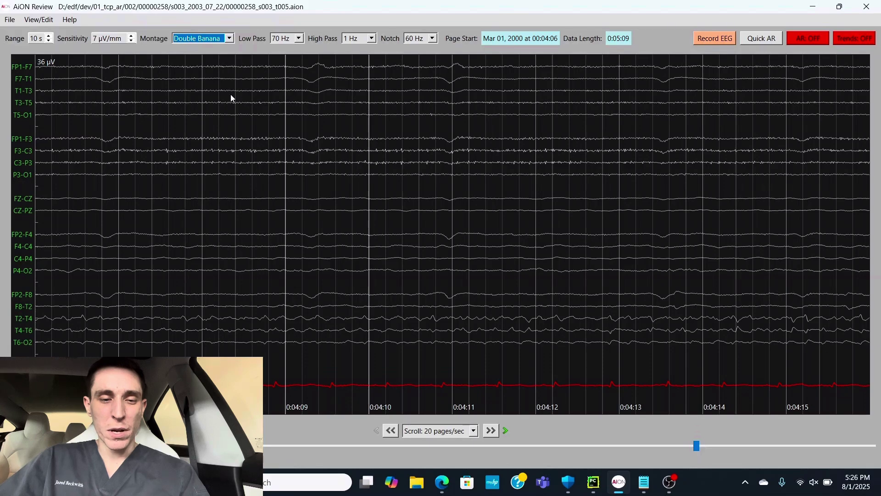
pyautogui.scroll(-3, 287, 104)
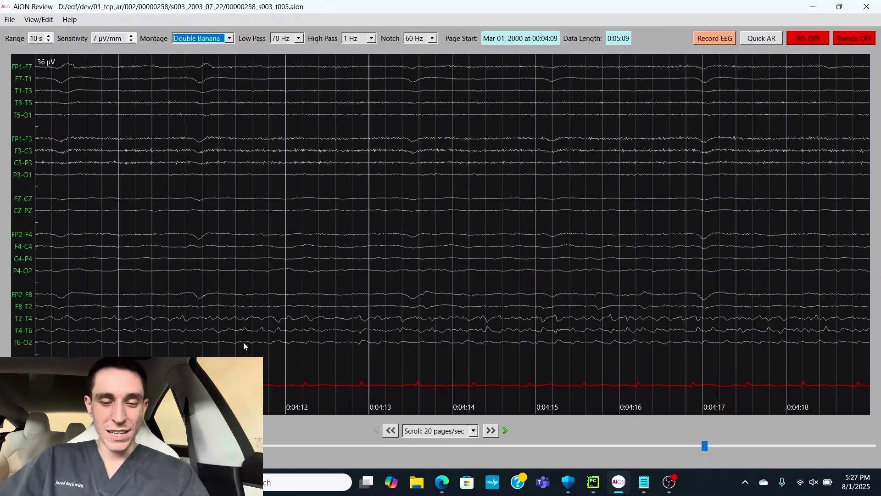
pyautogui.scroll(-3, 243, 342)
pyautogui.scroll(-5, 243, 343)
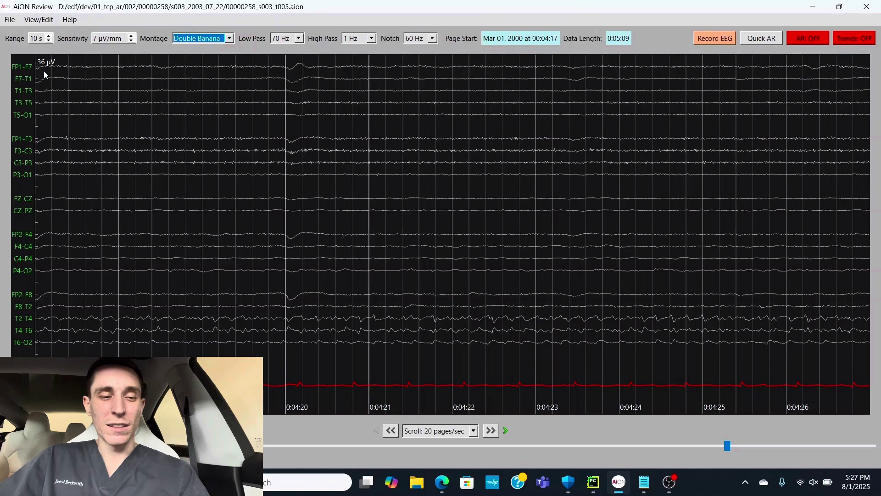
# Advance the EEG past 0:04:32 and examine the large FP2-F4 and FP2-F8 deflections around 0:04:36.
pyautogui.press('space')
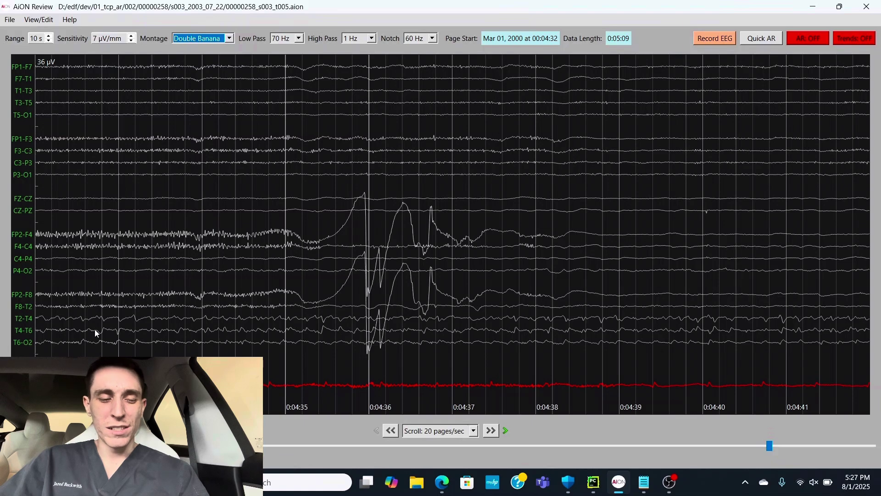
pyautogui.press('Right')
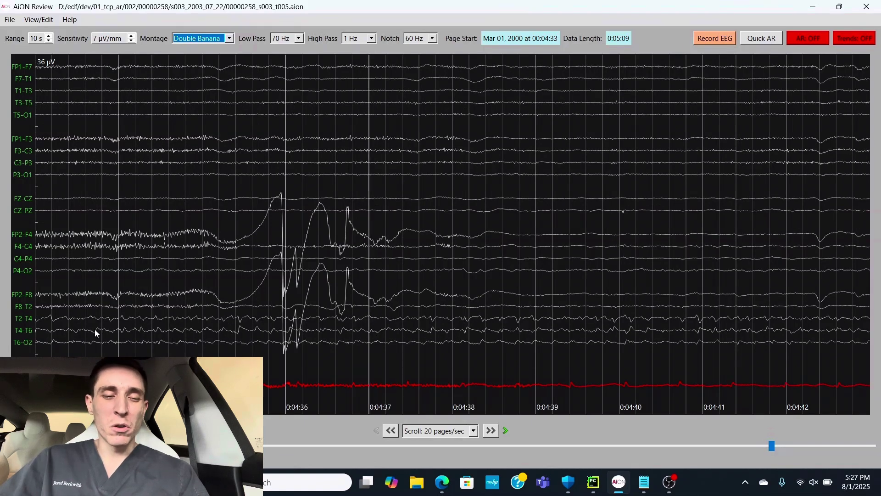
pyautogui.press('Right')
pyautogui.press('Right')
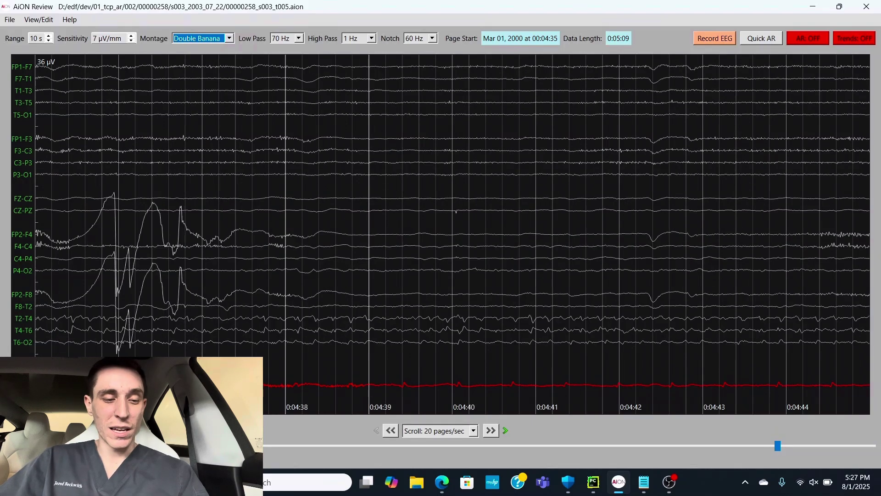
pyautogui.press('Right')
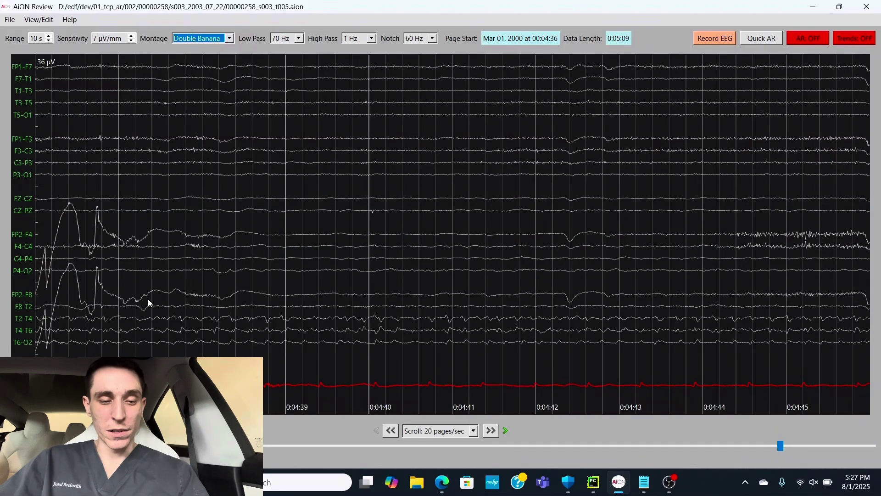
pyautogui.press('Left')
pyautogui.press('Left')
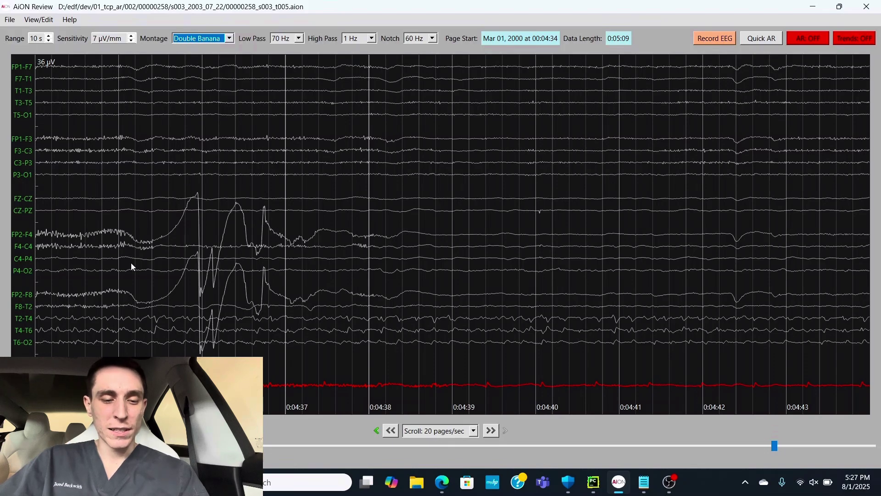
# Review the right temporal channels through the rest of the recording, up to the page starting at 0:04:59.
pyautogui.press('Right')
pyautogui.press('Right')
pyautogui.press('Right')
pyautogui.press('Right')
pyautogui.press('Right')
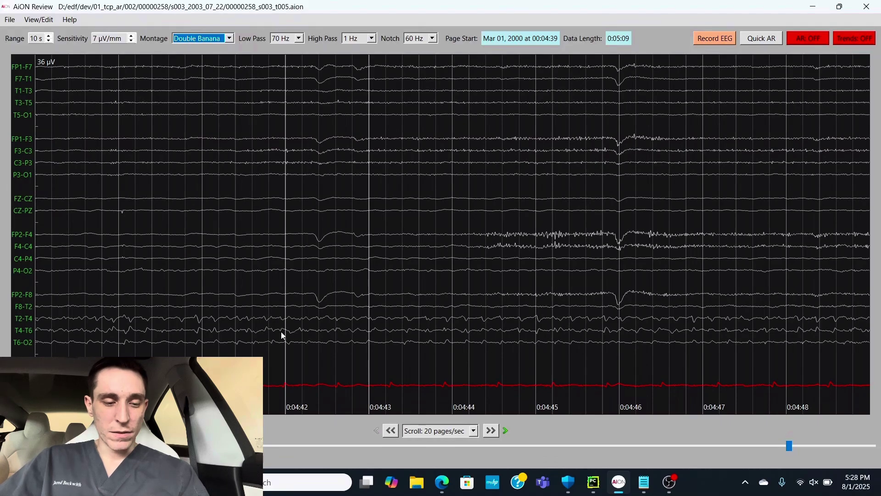
pyautogui.press('Right')
pyautogui.press('Right')
pyautogui.press('Right')
pyautogui.press('Right')
pyautogui.press('Right')
pyautogui.press('Right')
pyautogui.press('Right')
pyautogui.press('Right')
pyautogui.press('Right')
pyautogui.press('Right')
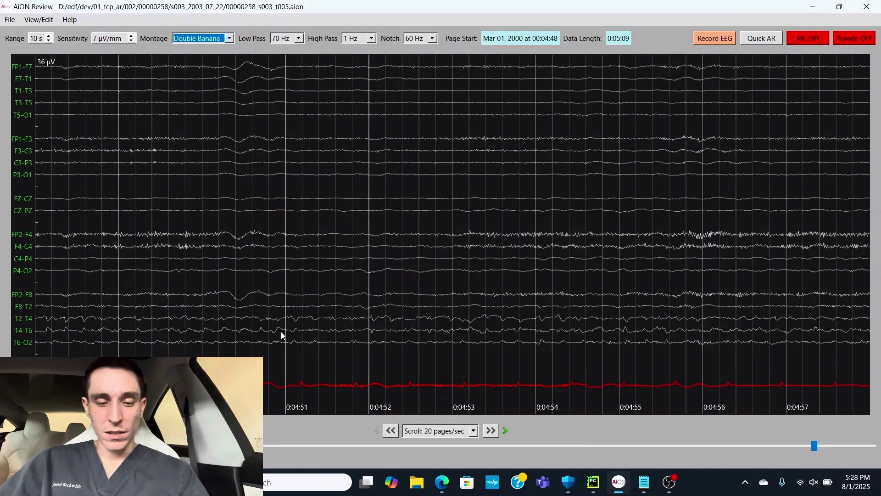
pyautogui.press('Right')
pyautogui.press('Right')
pyautogui.press('Right')
pyautogui.press('Right')
pyautogui.press('Right')
pyautogui.press('Right')
pyautogui.press('Right')
pyautogui.press('Right')
pyautogui.press('Right')
pyautogui.press('Right')
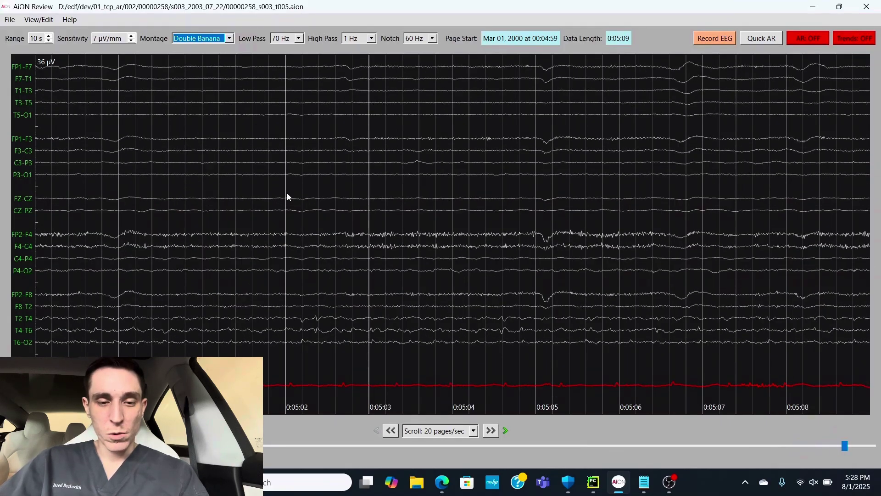